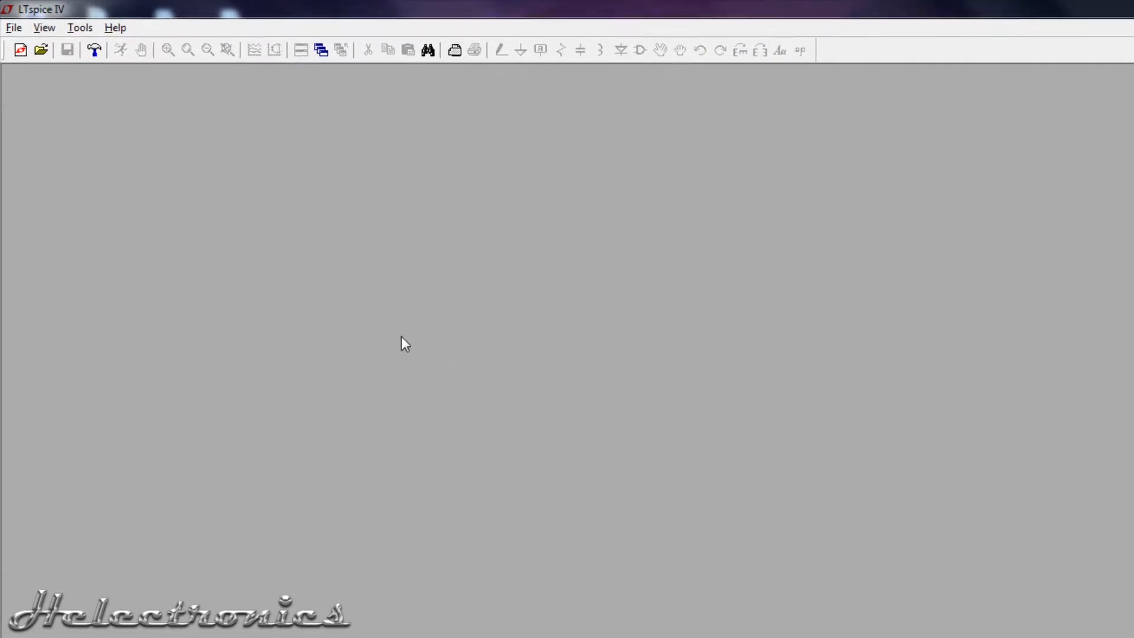
# Create a new schematic and place a voltage source in it with a DC value of 5 V.
pyautogui.click(28, 68)
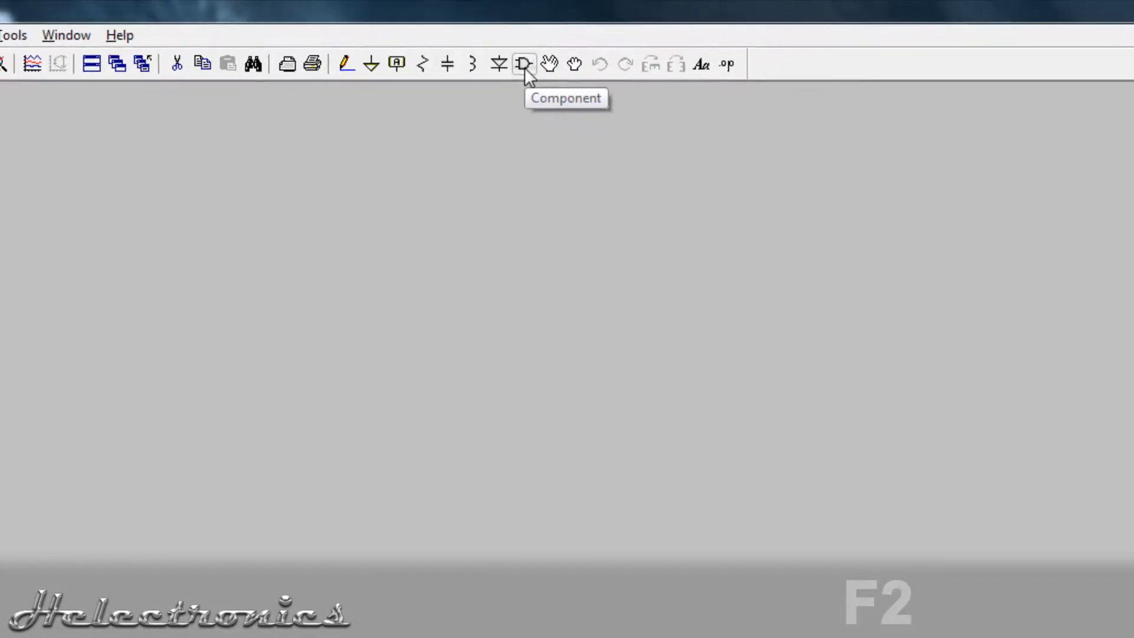
pyautogui.click(536, 69)
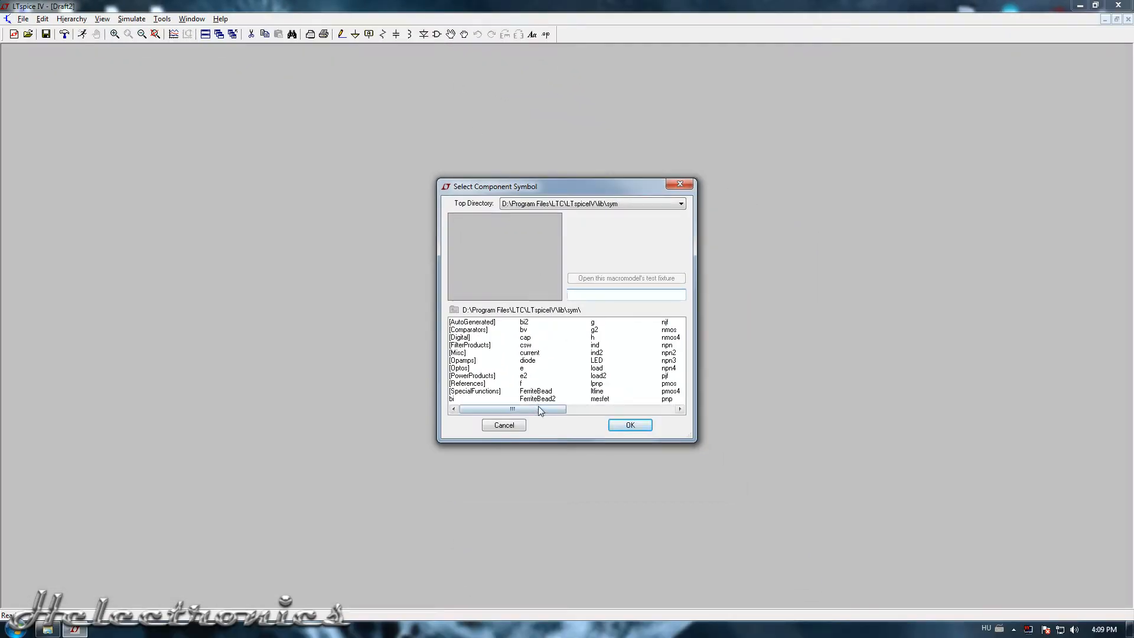
pyautogui.moveTo(539, 410); pyautogui.dragTo(650, 416)
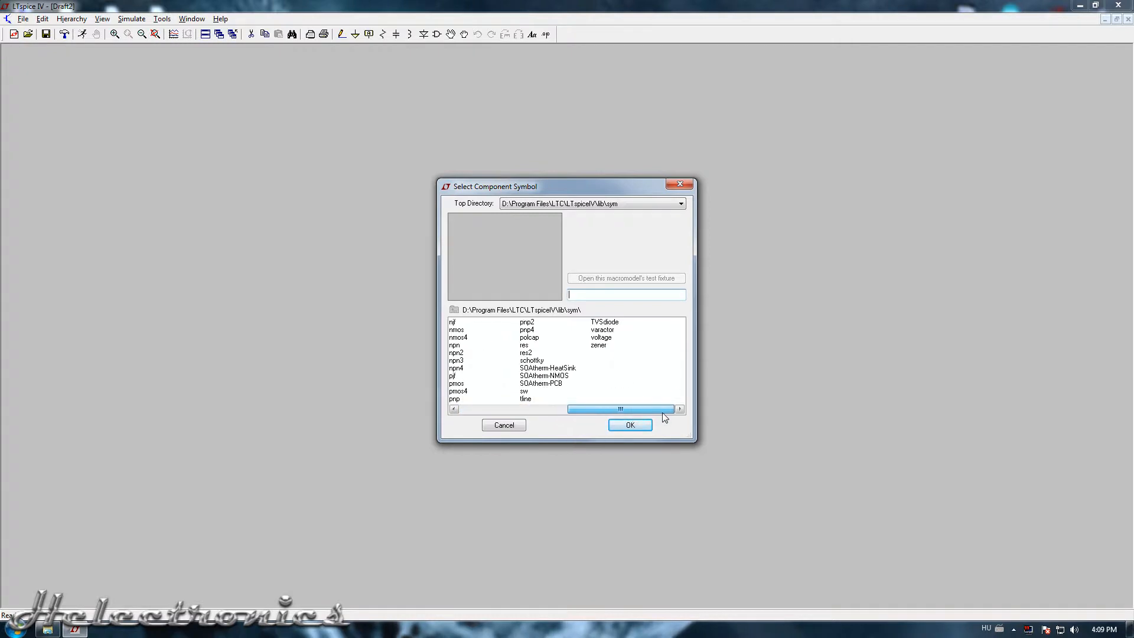
pyautogui.click(611, 338)
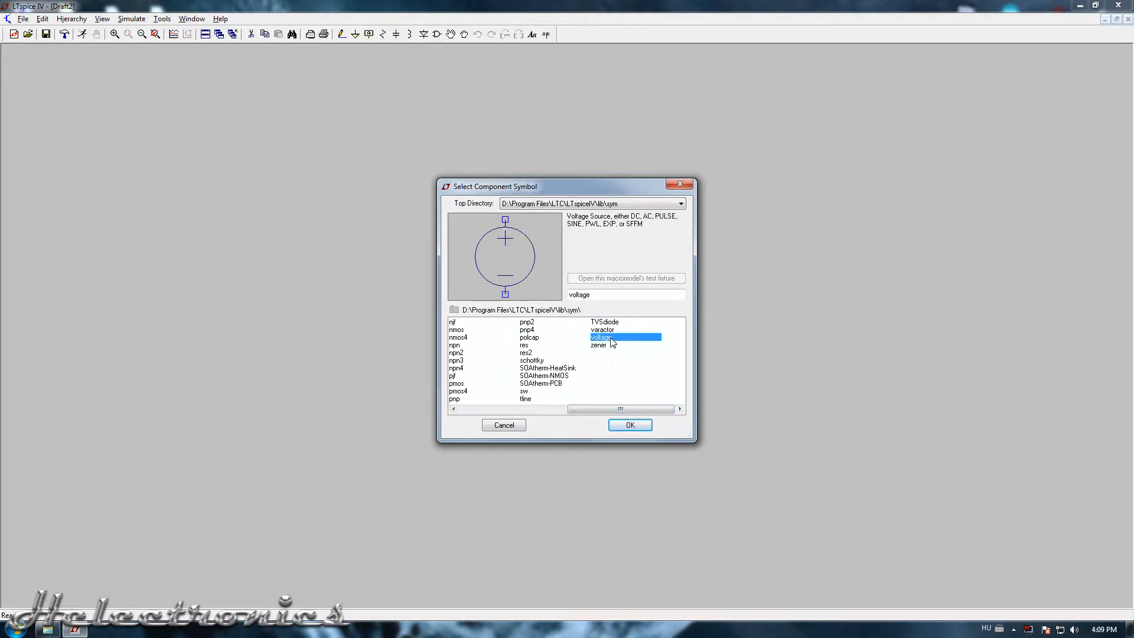
pyautogui.click(631, 424)
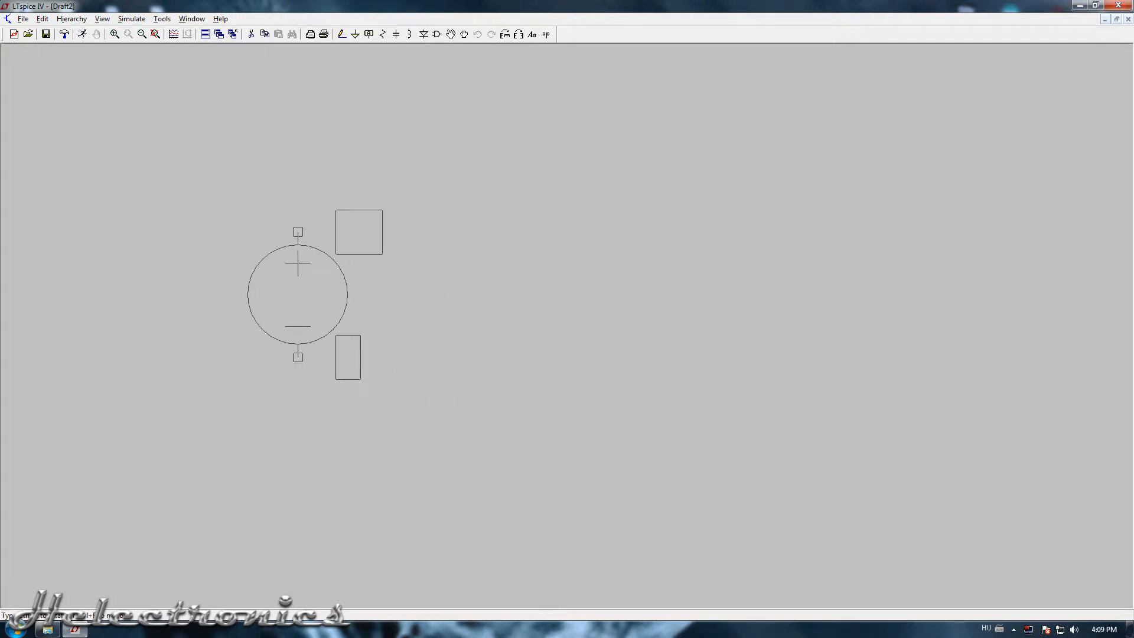
pyautogui.click(298, 295)
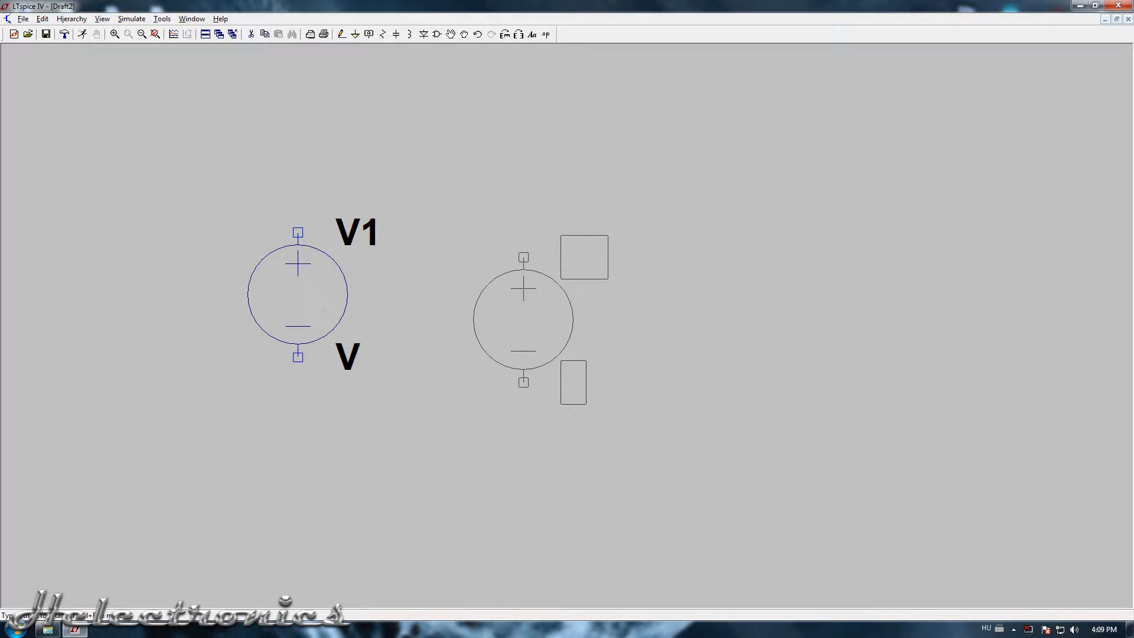
pyautogui.press('Escape')
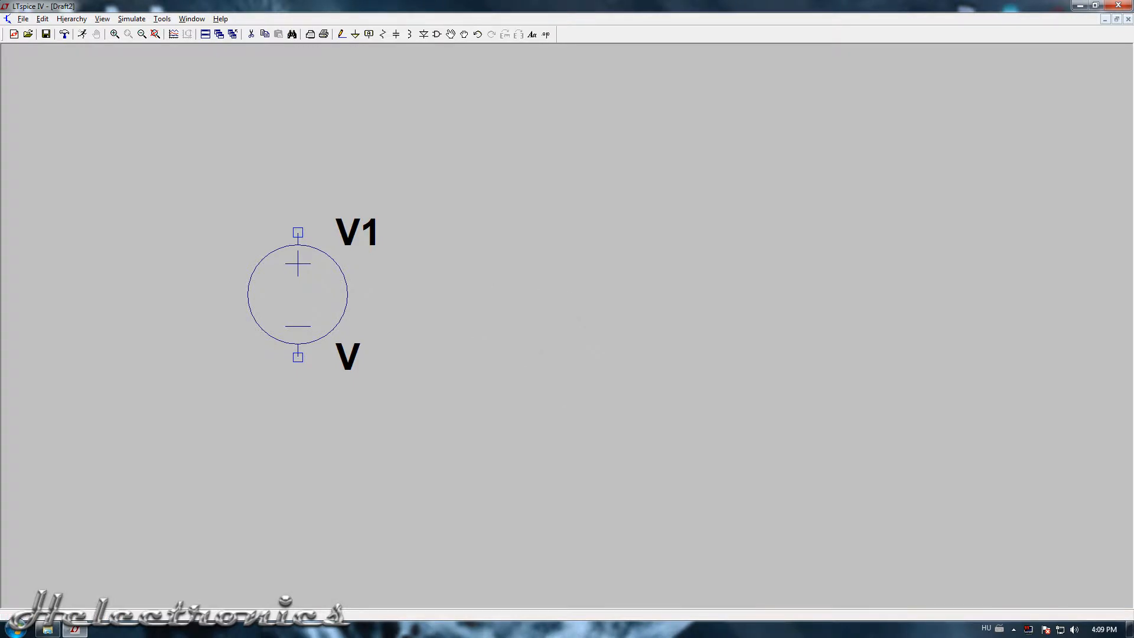
pyautogui.rightClick(307, 297)
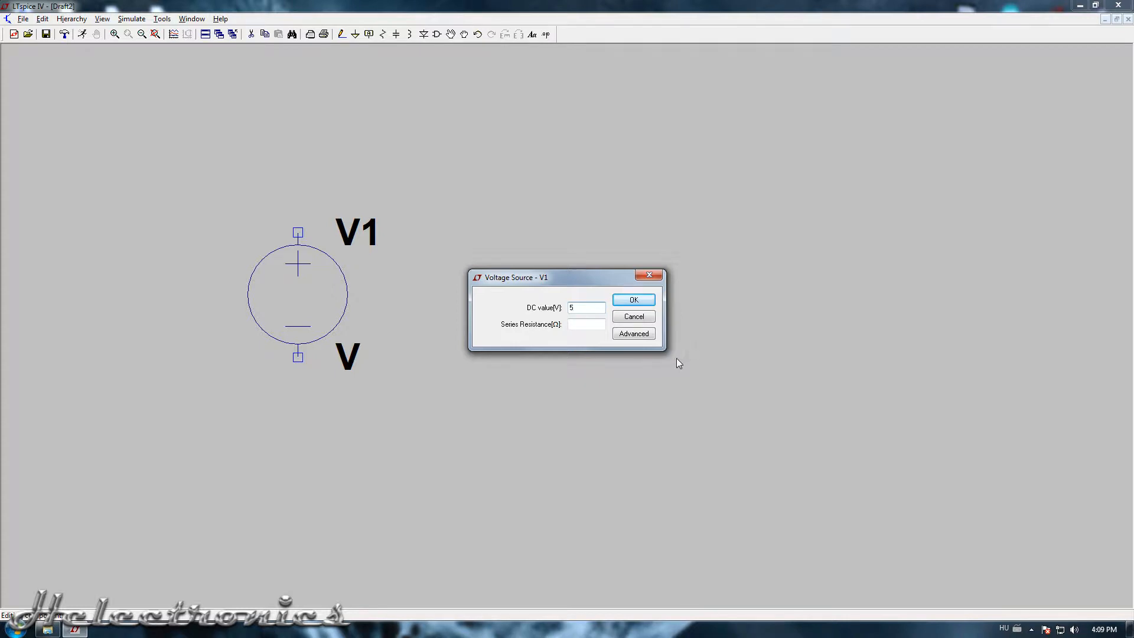
pyautogui.click(644, 300)
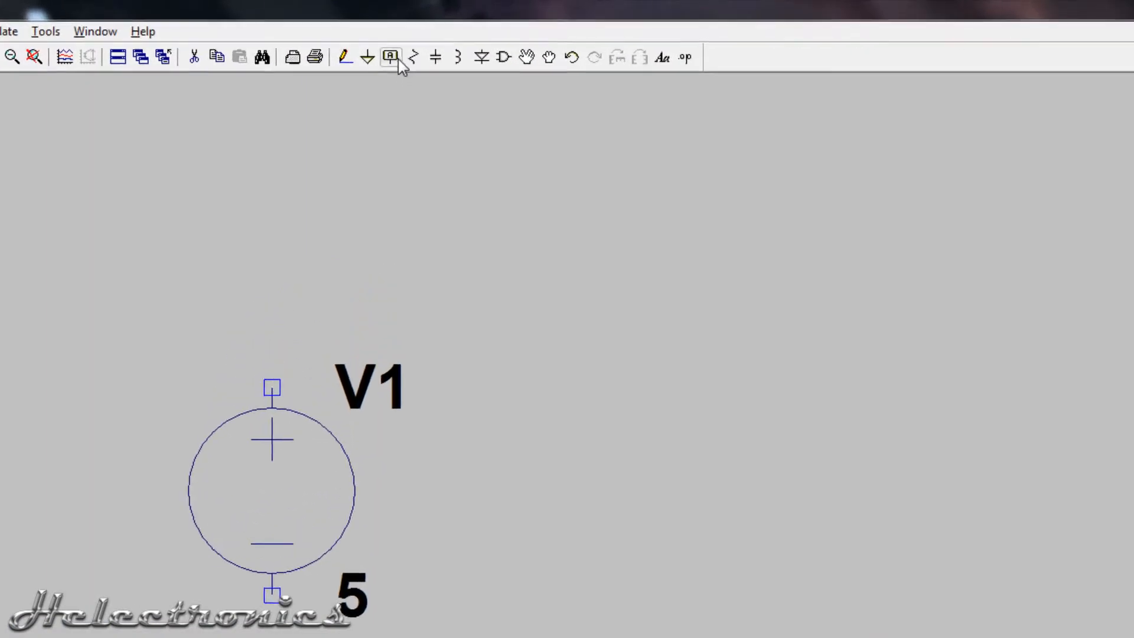
# Place a resistor rotated to horizontal, above and to the right of the voltage source.
pyautogui.click(429, 67)
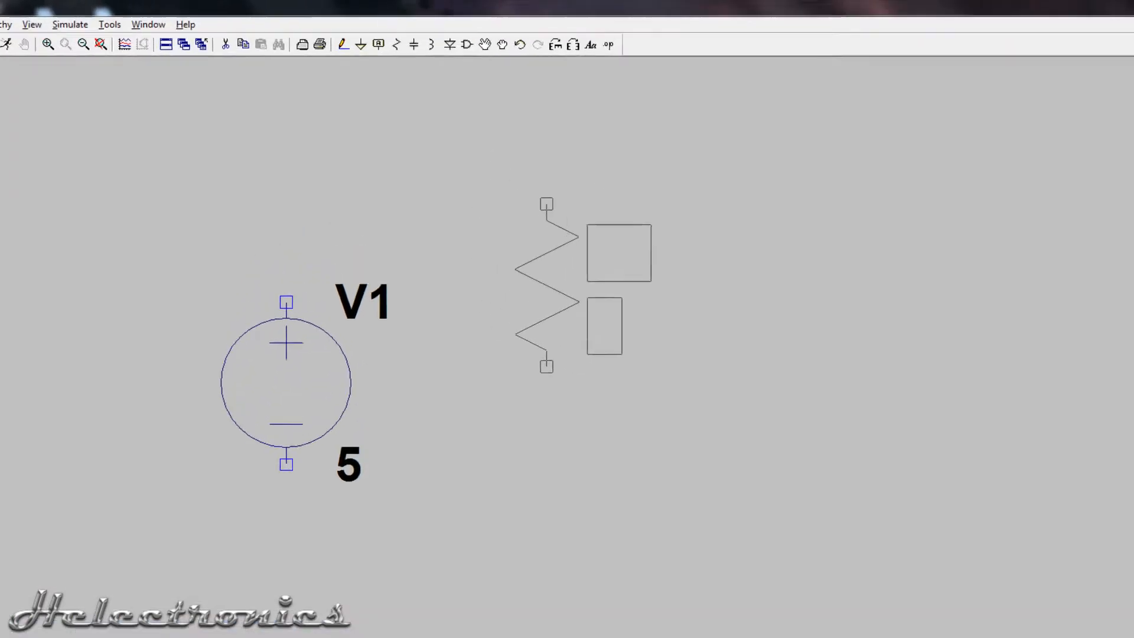
pyautogui.hotkey('ctrl', 'r')
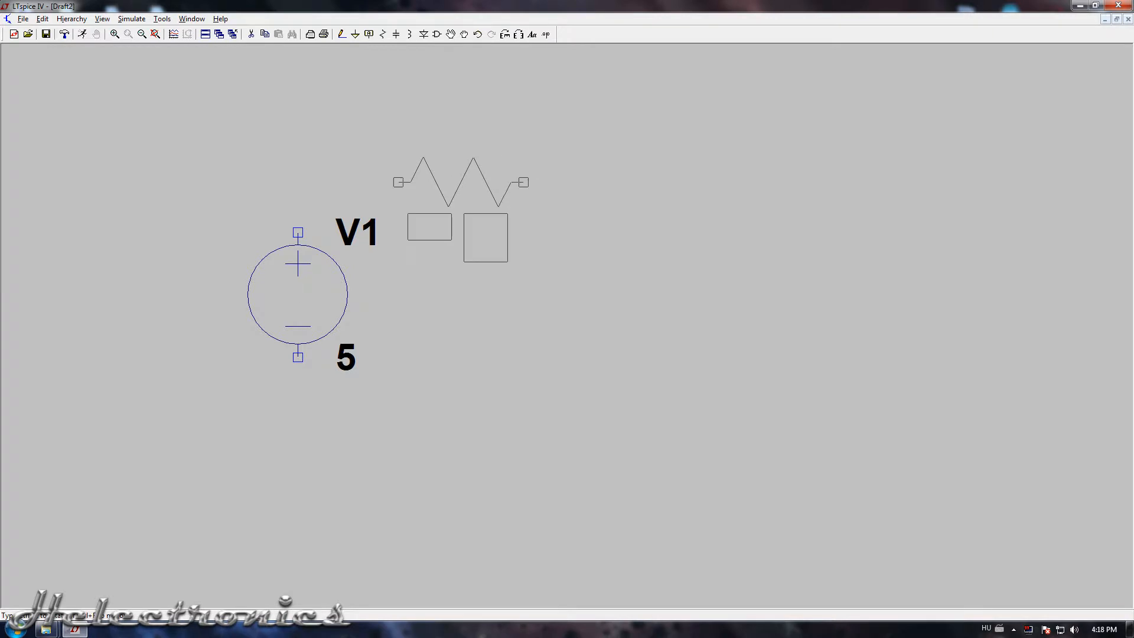
pyautogui.click(461, 181)
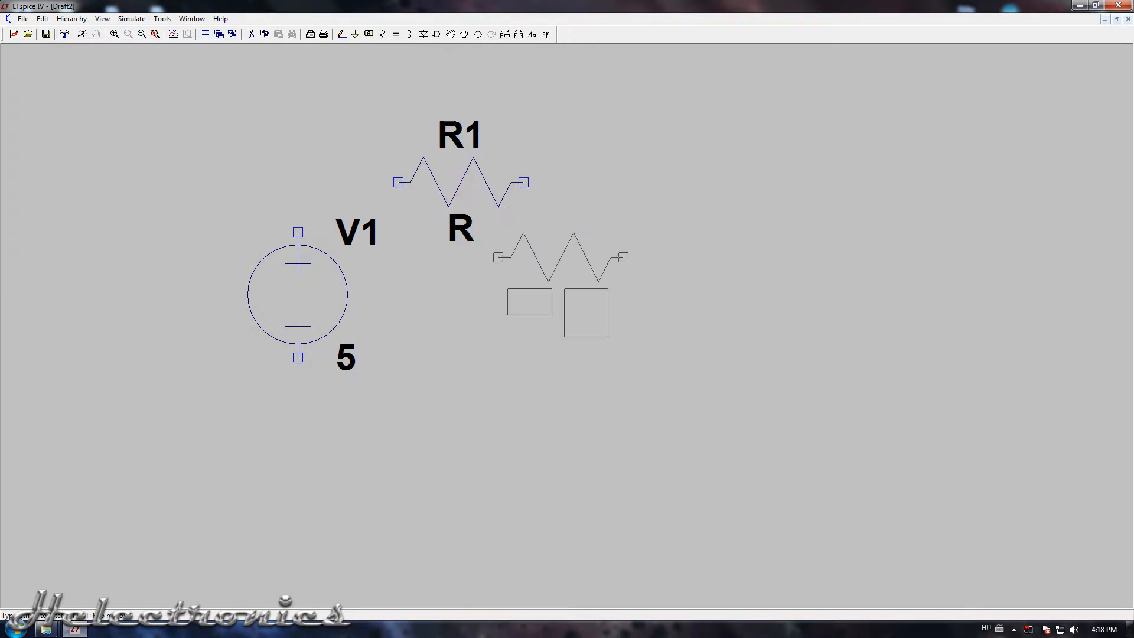
pyautogui.press('Escape')
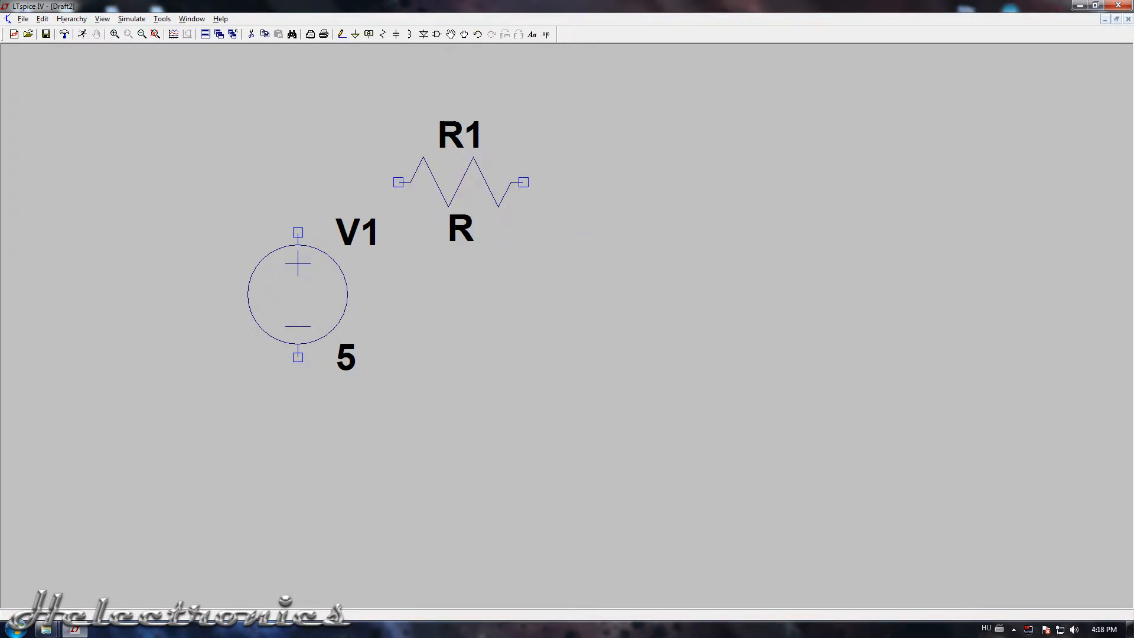
# Place a vertical capacitor to the right of the resistor, slightly below it.
pyautogui.press('c')
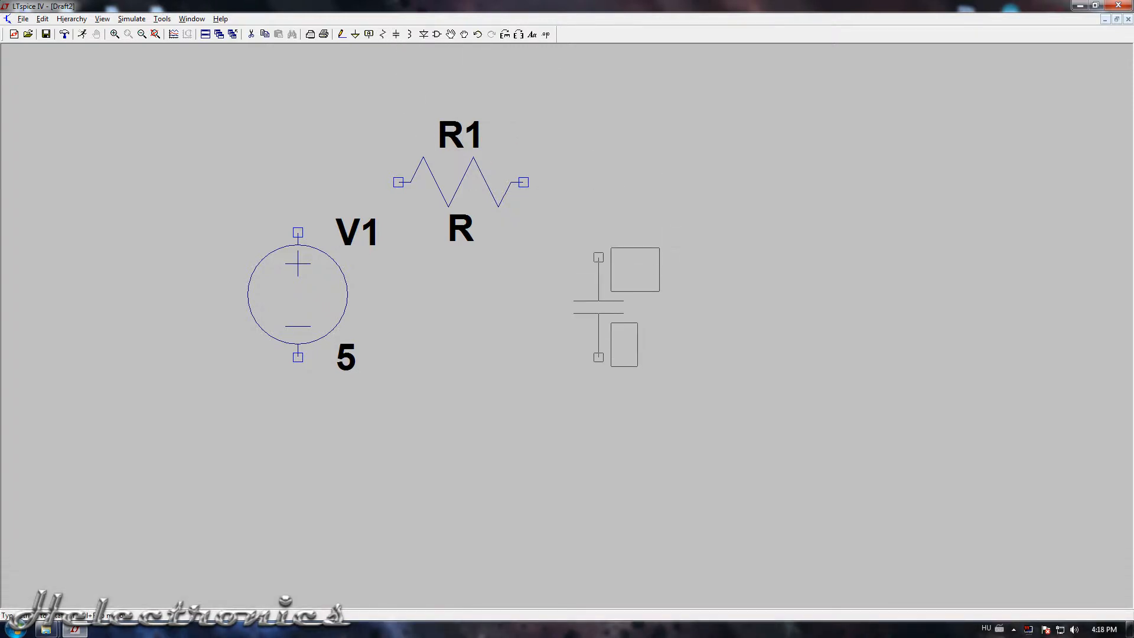
pyautogui.click(598, 232)
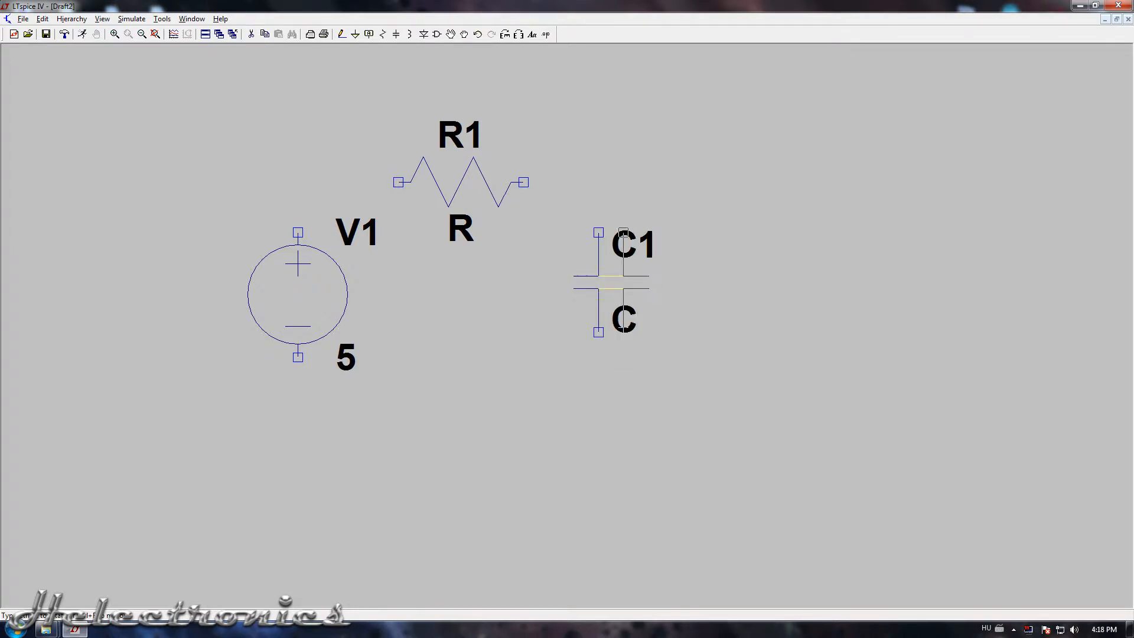
pyautogui.press('Escape')
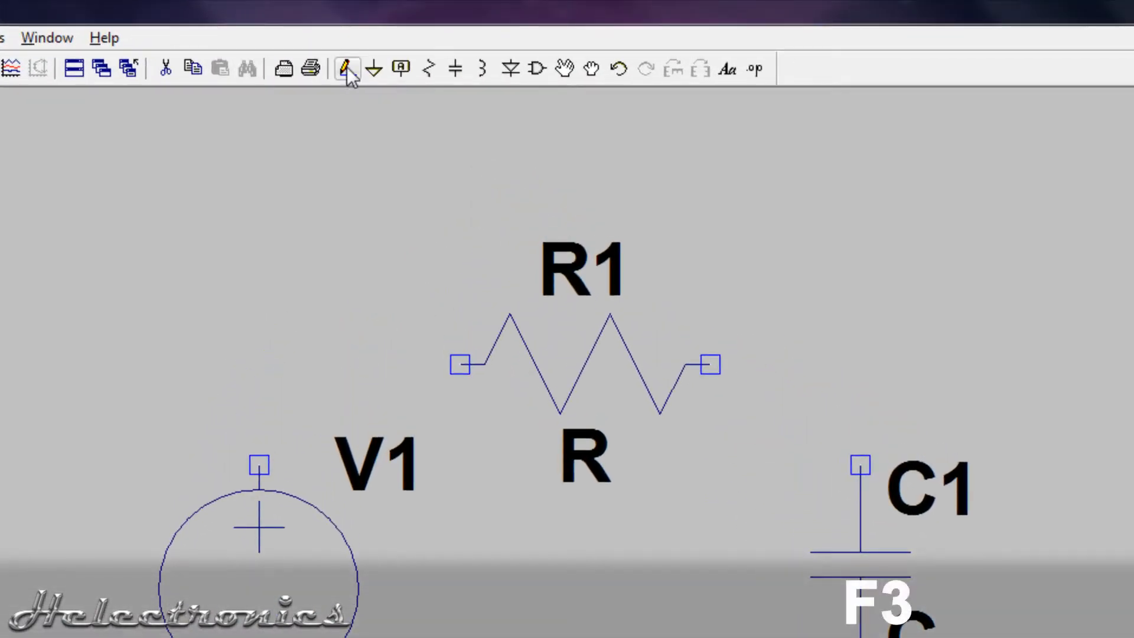
# Wire the source's positive terminal to the resistor's left end, and the resistor's right end to the capacitor's upper terminal.
pyautogui.click(346, 69)
pyautogui.click(259, 464)
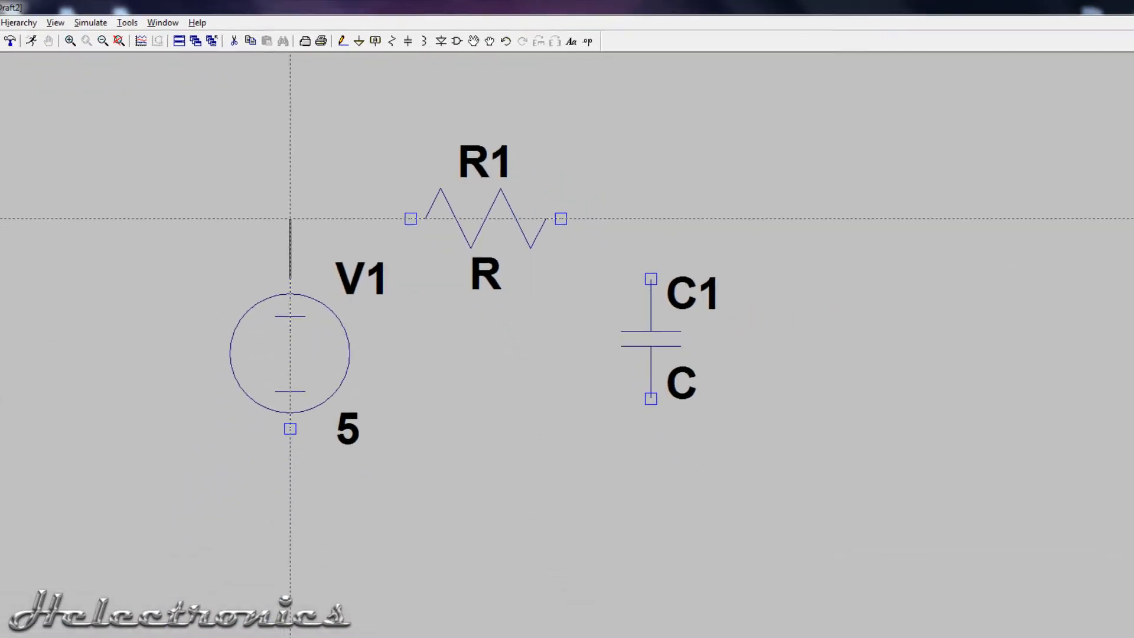
pyautogui.click(398, 182)
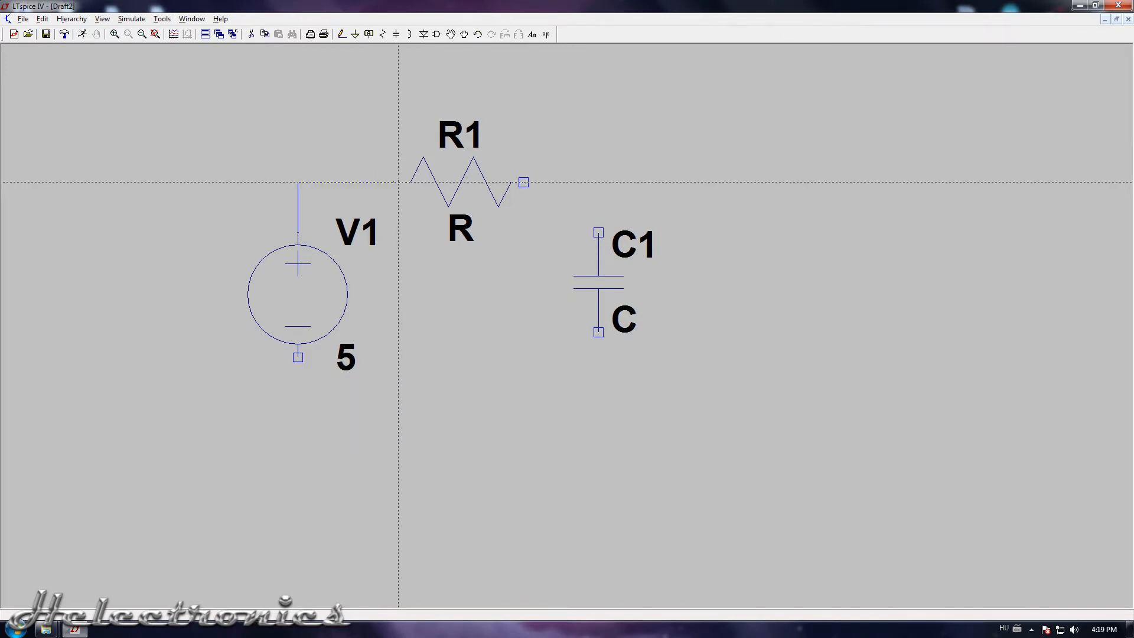
pyautogui.click(524, 182)
pyautogui.click(599, 182)
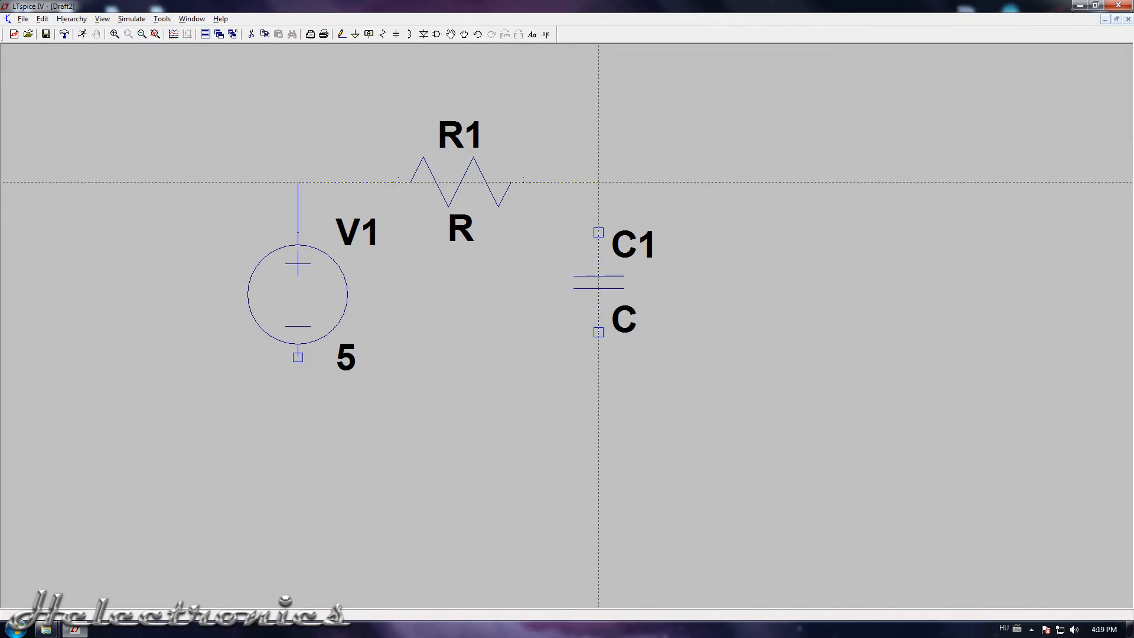
pyautogui.click(598, 232)
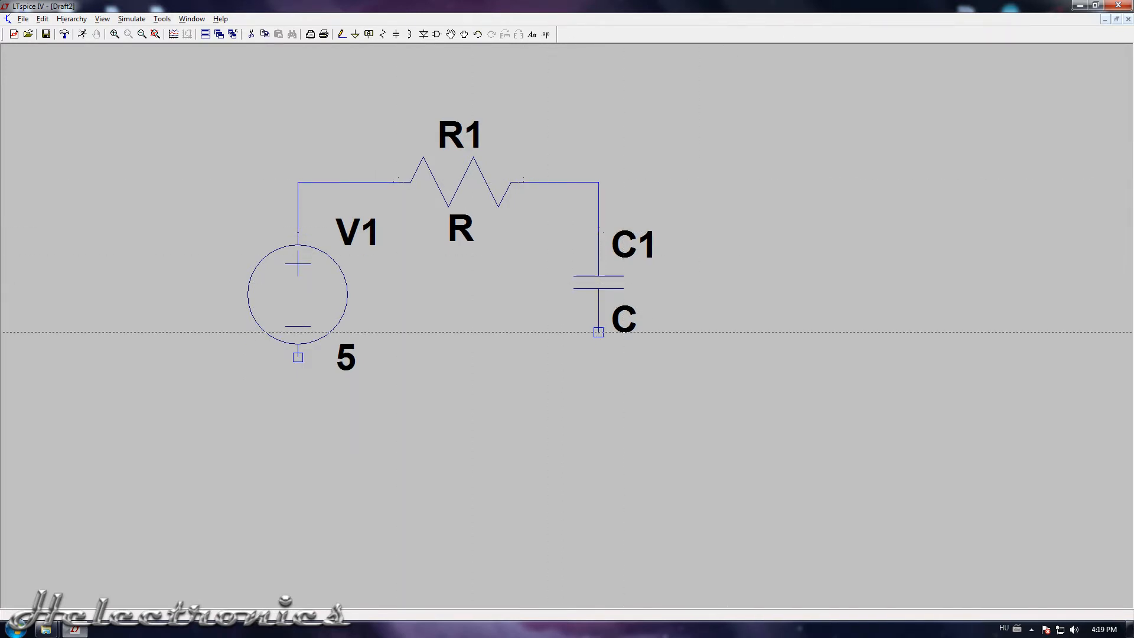
# Wire the capacitor's lower terminal around the underside of the circuit to the source's negative terminal.
pyautogui.click(598, 332)
pyautogui.click(598, 407)
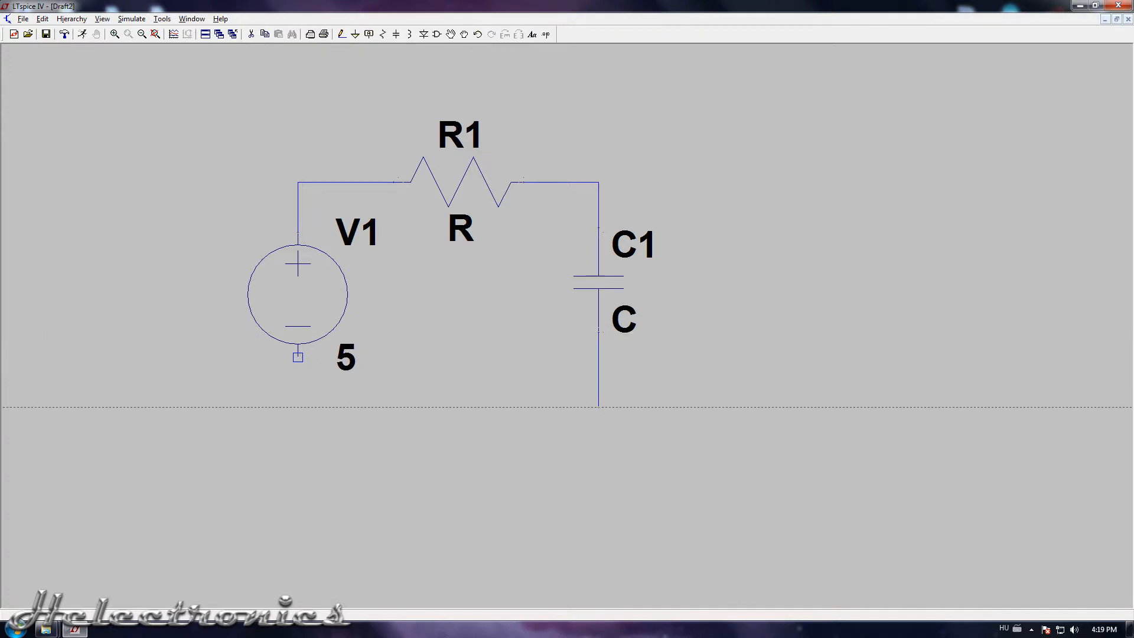
pyautogui.click(298, 407)
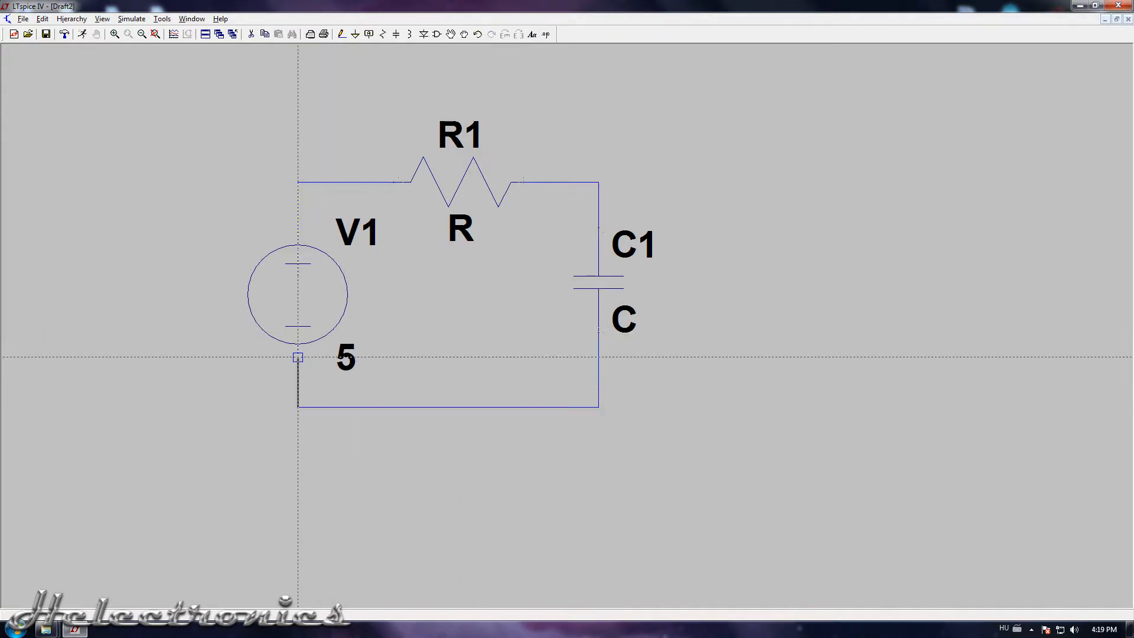
pyautogui.click(298, 357)
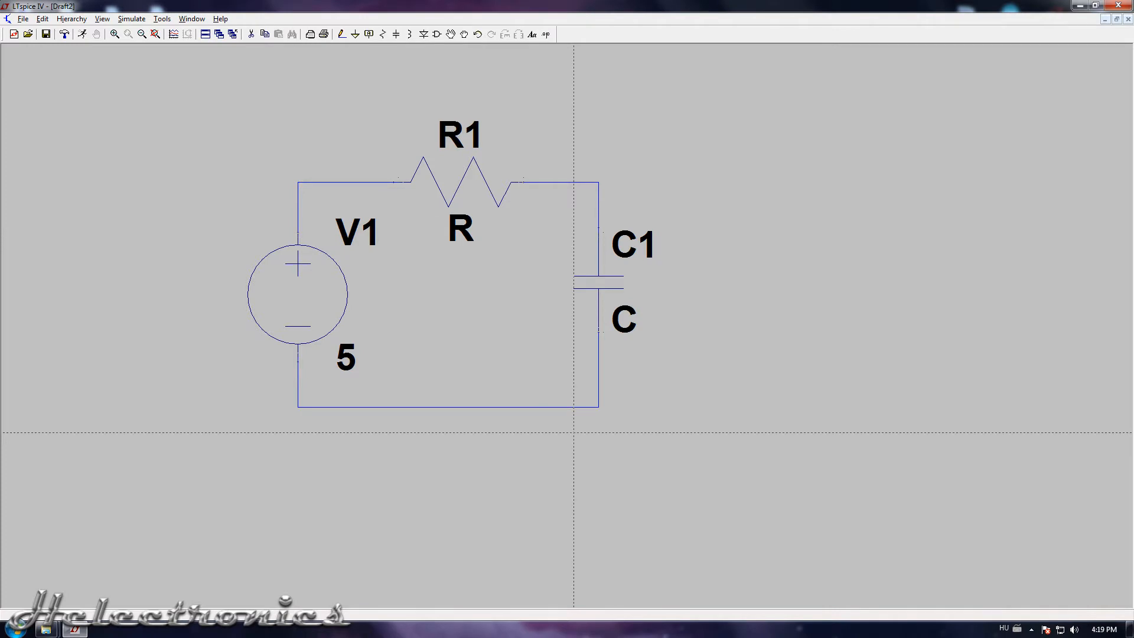
pyautogui.press('Escape')
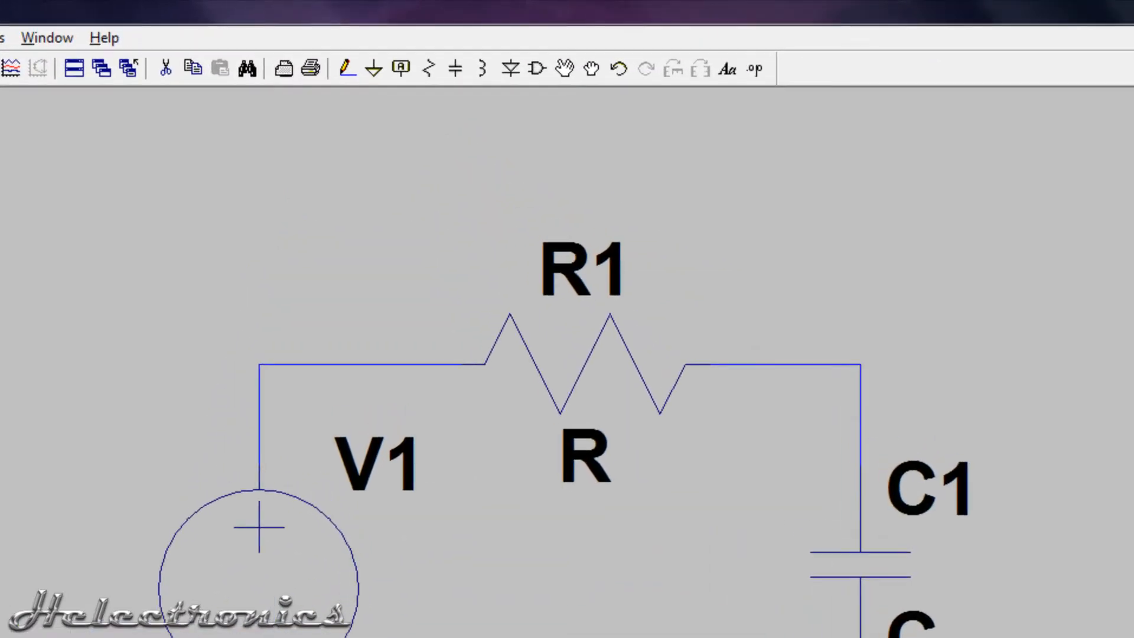
# Place a ground symbol beneath the middle of the lower wire and connect it to that wire.
pyautogui.press('g')
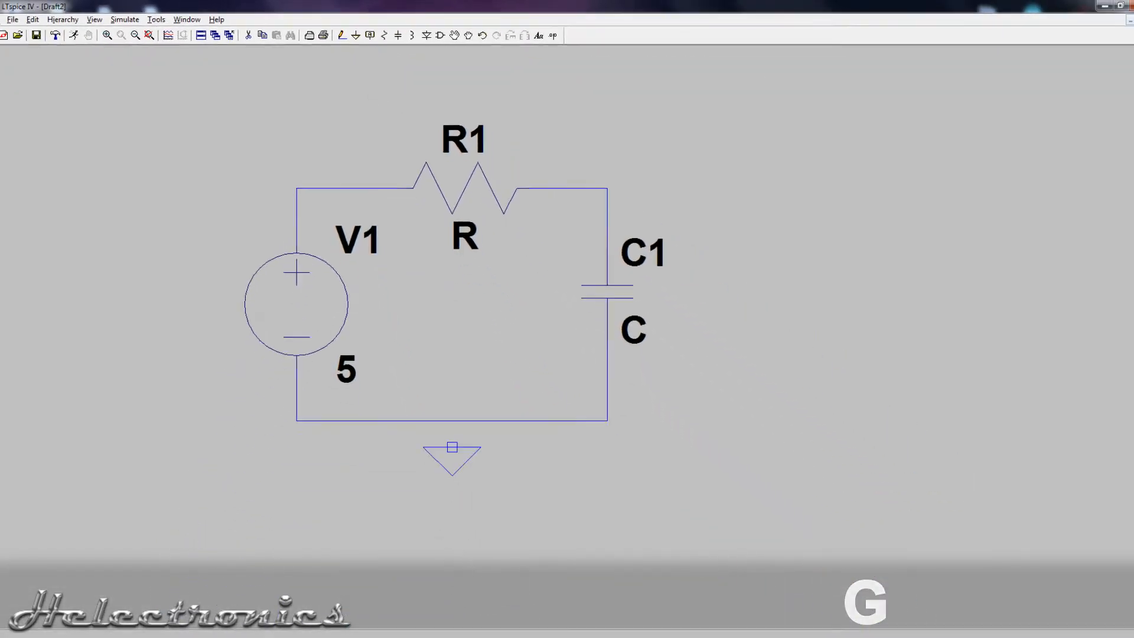
pyautogui.click(343, 36)
pyautogui.click(448, 433)
pyautogui.click(448, 407)
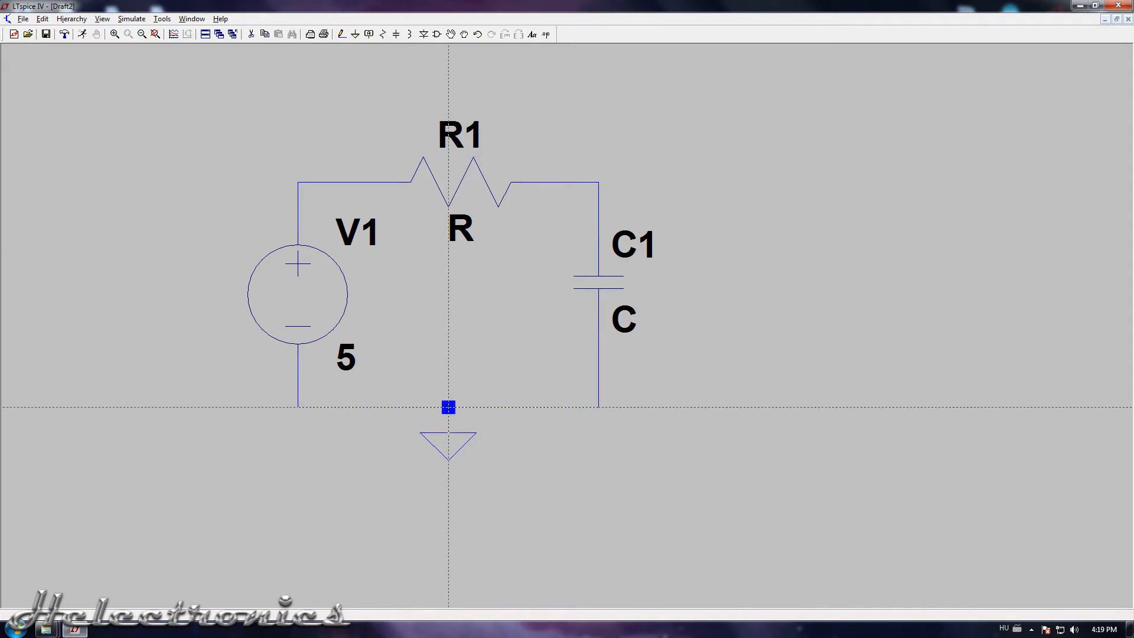
pyautogui.press('Escape')
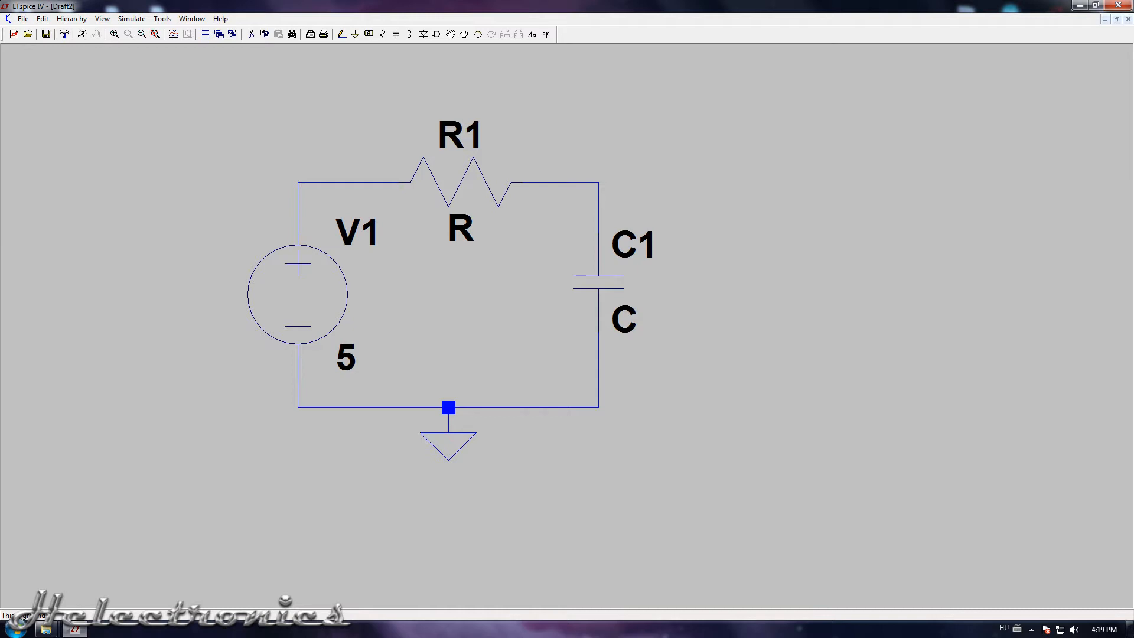
# Set the capacitance of C1 to 10u and the resistance of R1 to 1k.
pyautogui.rightClick(610, 283)
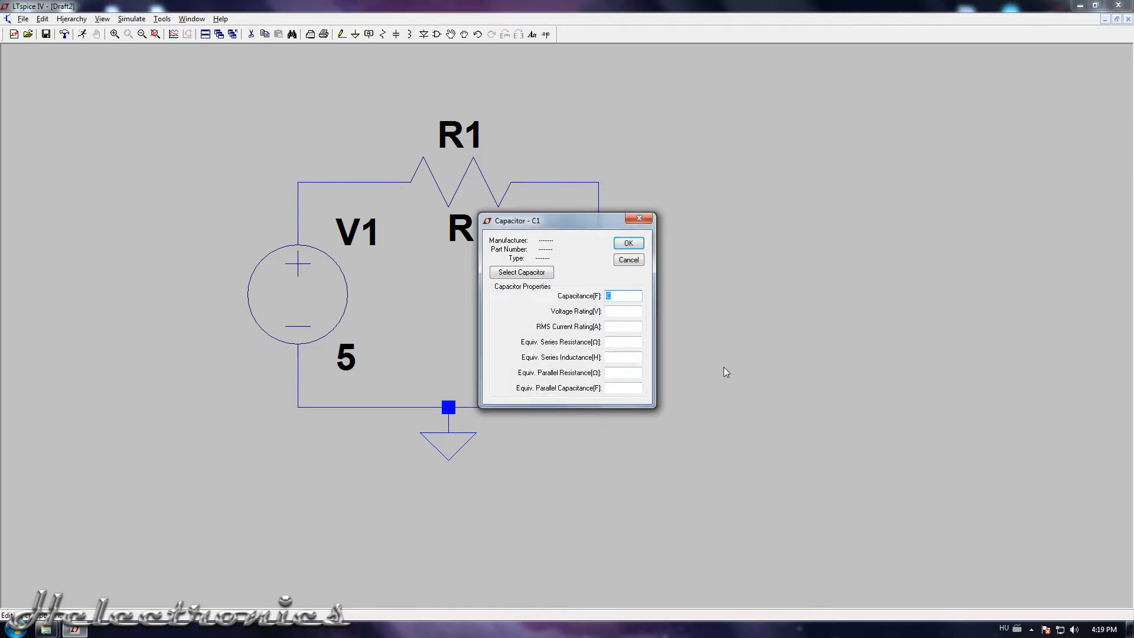
pyautogui.write('10u')
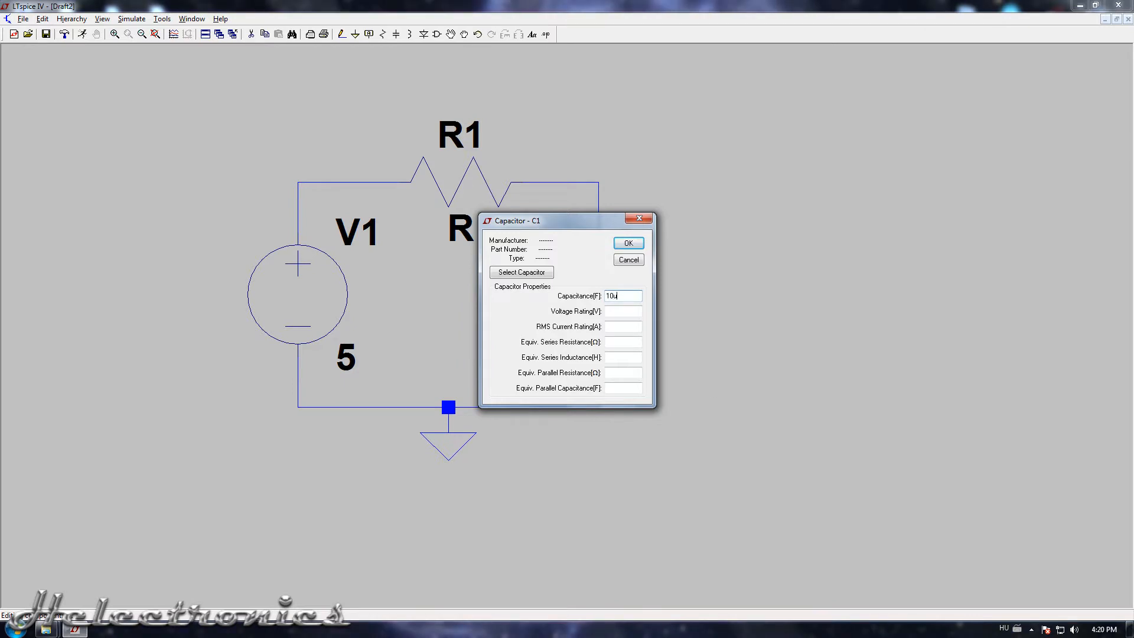
pyautogui.press('Return')
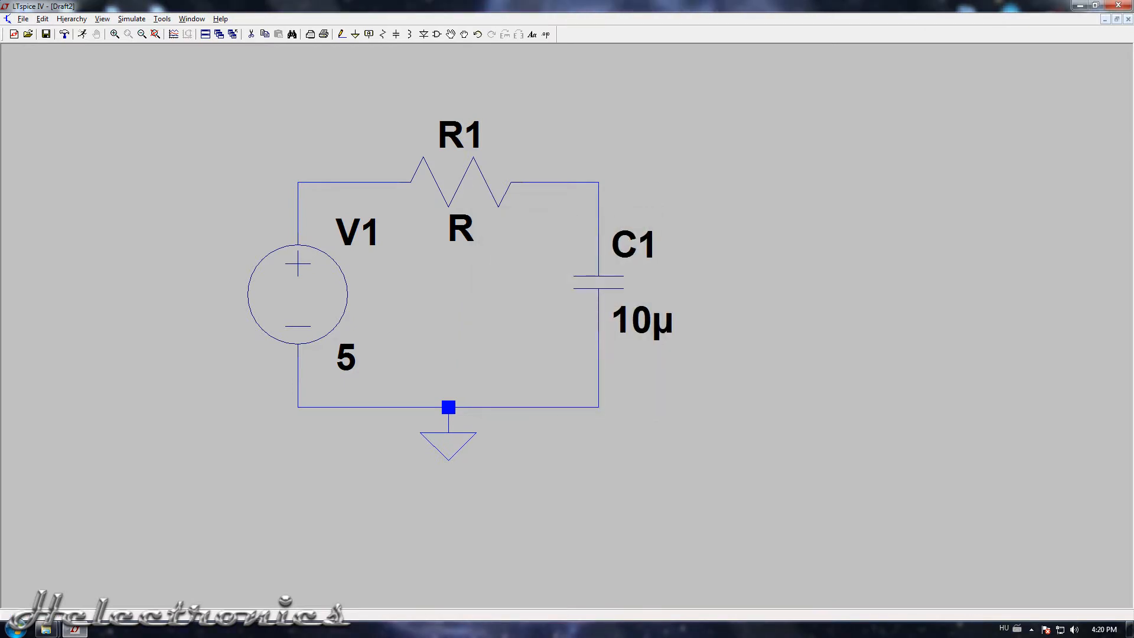
pyautogui.rightClick(458, 188)
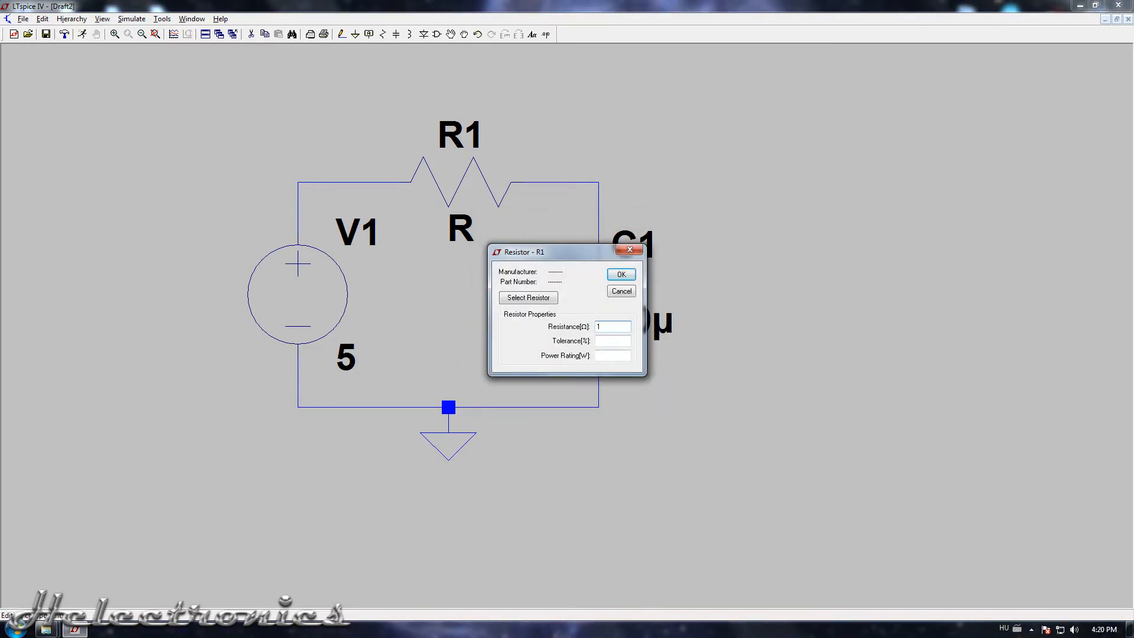
pyautogui.press('Return')
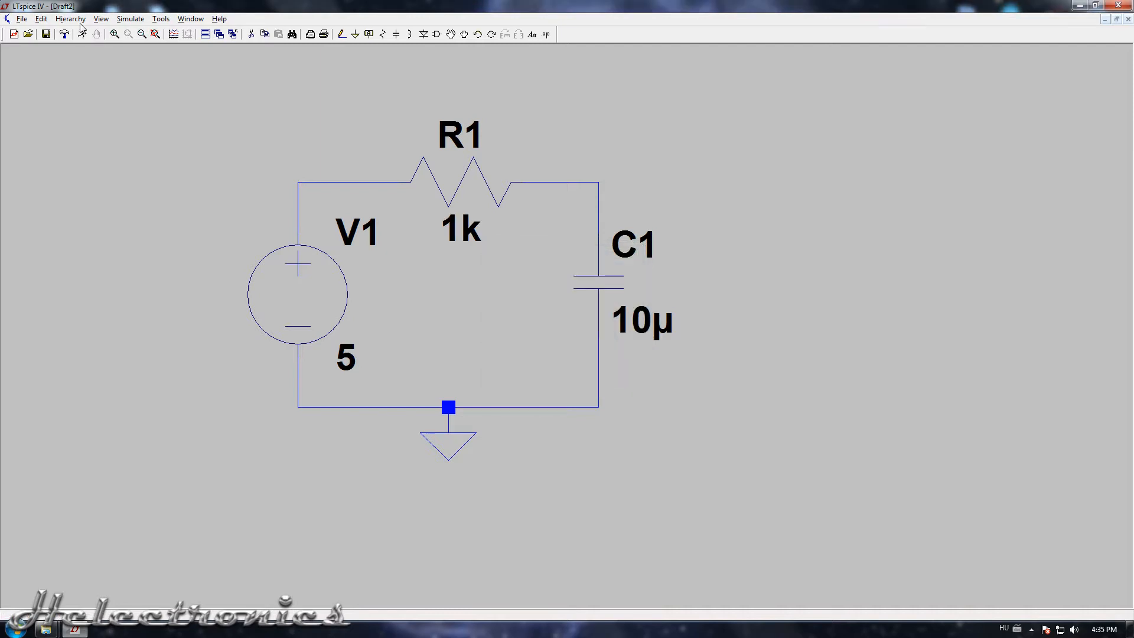
# Set up a transient analysis with stop time 100m, saving from 0 and external DC supplies starting at 0V, and place its directive below the circuit.
pyautogui.click(130, 18)
pyautogui.click(142, 118)
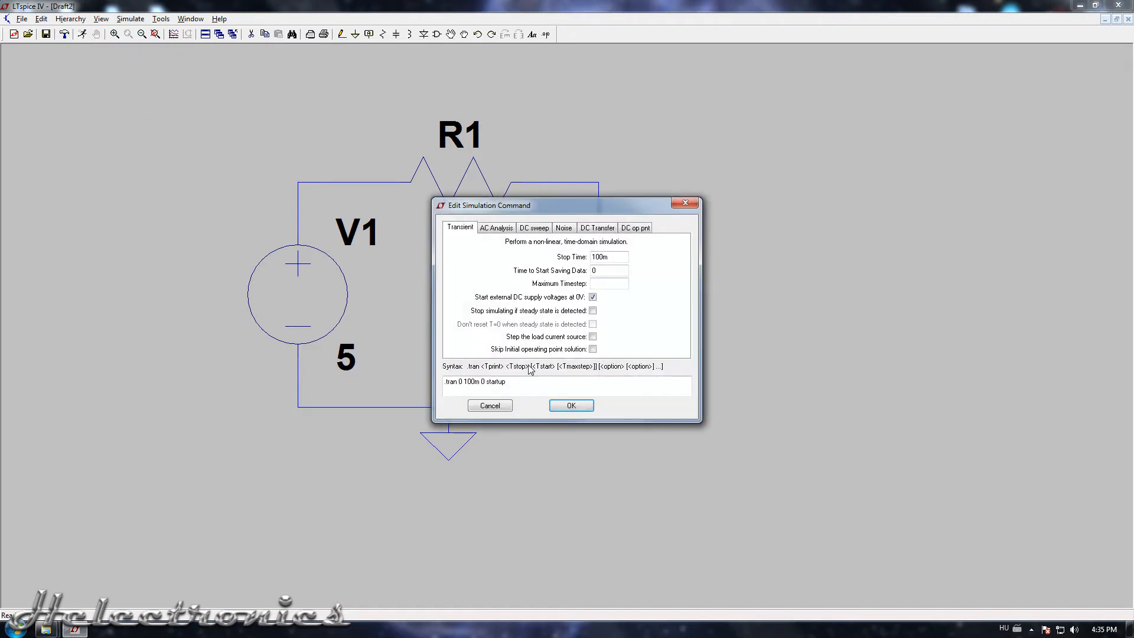
pyautogui.doubleClick(608, 257)
pyautogui.write('100m')
pyautogui.press('Tab')
pyautogui.click(592, 296)
pyautogui.click(592, 297)
pyautogui.click(578, 410)
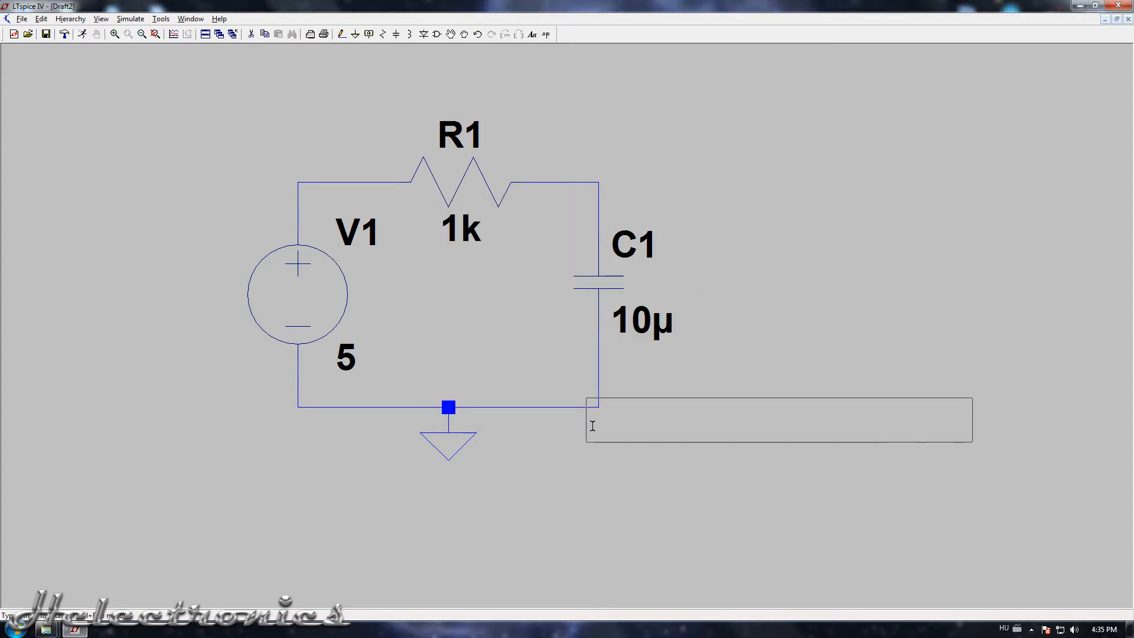
pyautogui.click(525, 471)
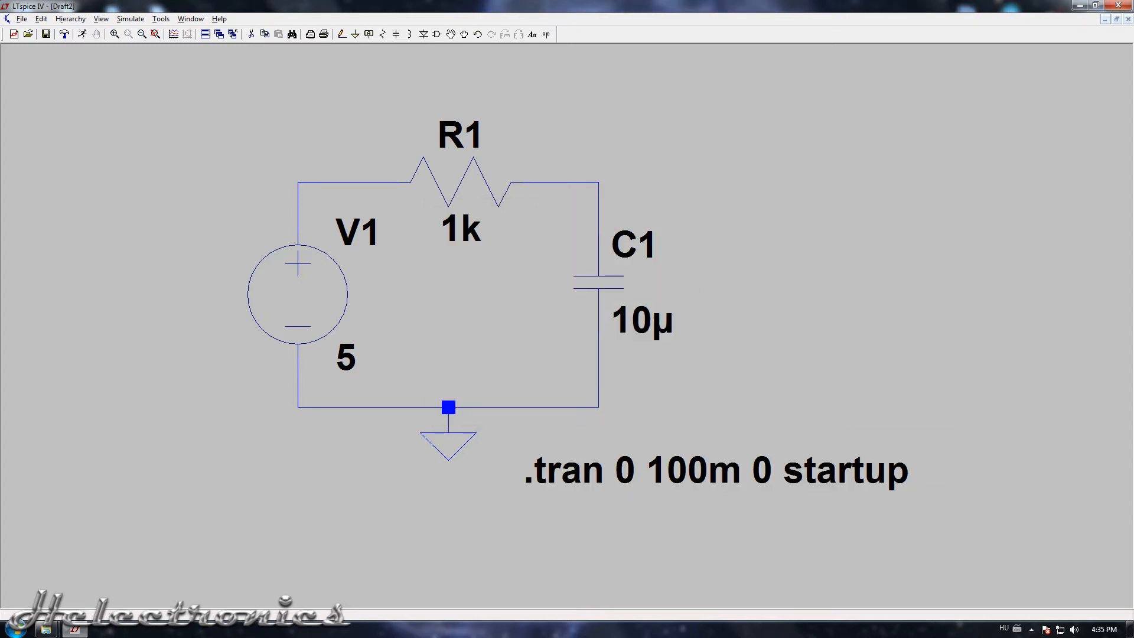
# Run the simulation and plot the voltage at the node between R1 and C1.
pyautogui.click(131, 19)
pyautogui.click(135, 33)
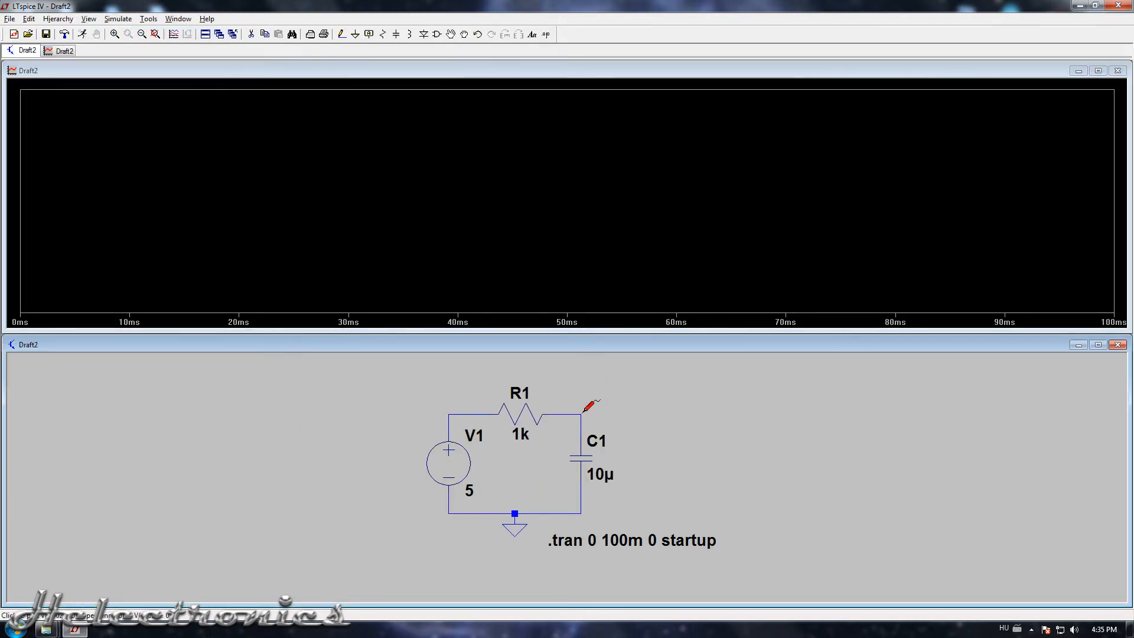
pyautogui.click(583, 411)
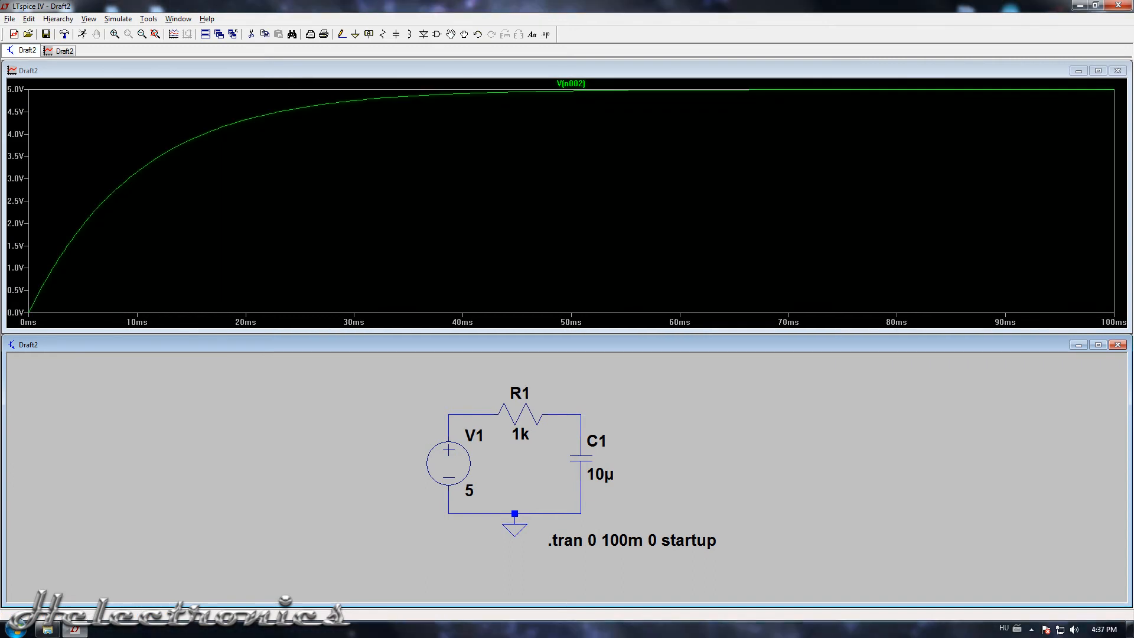
pyautogui.click(11, 19)
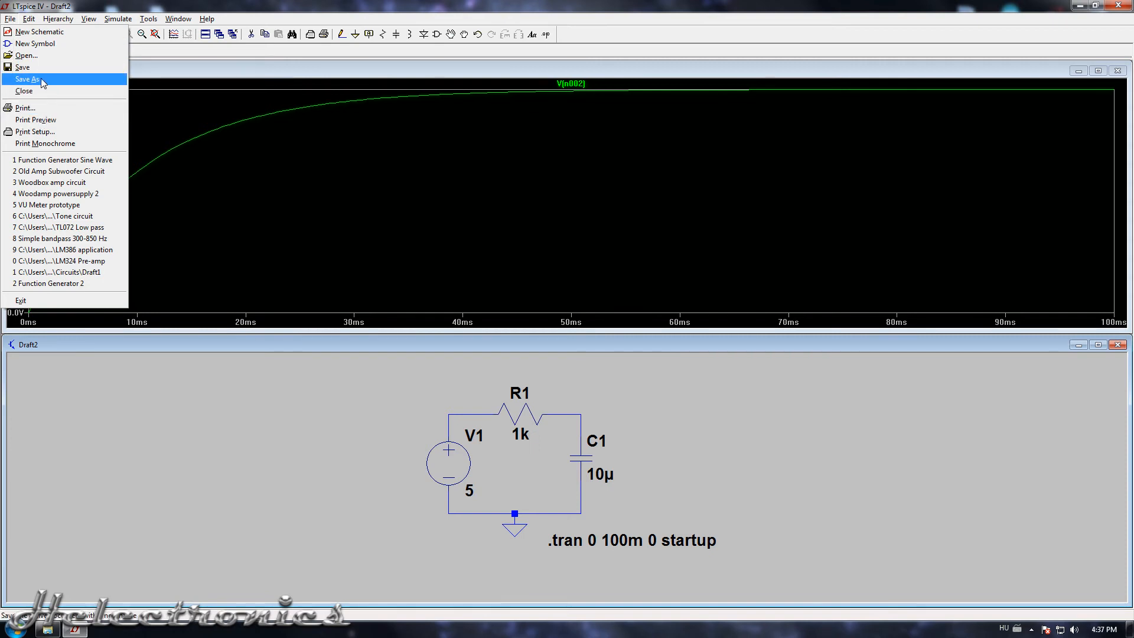
pyautogui.click(389, 5)
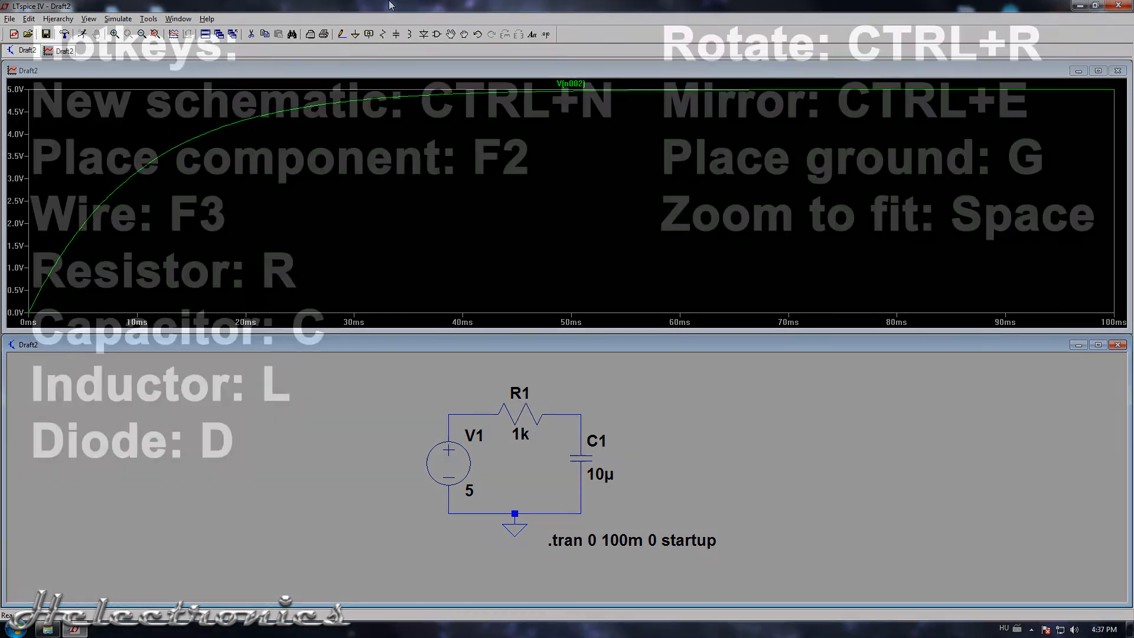